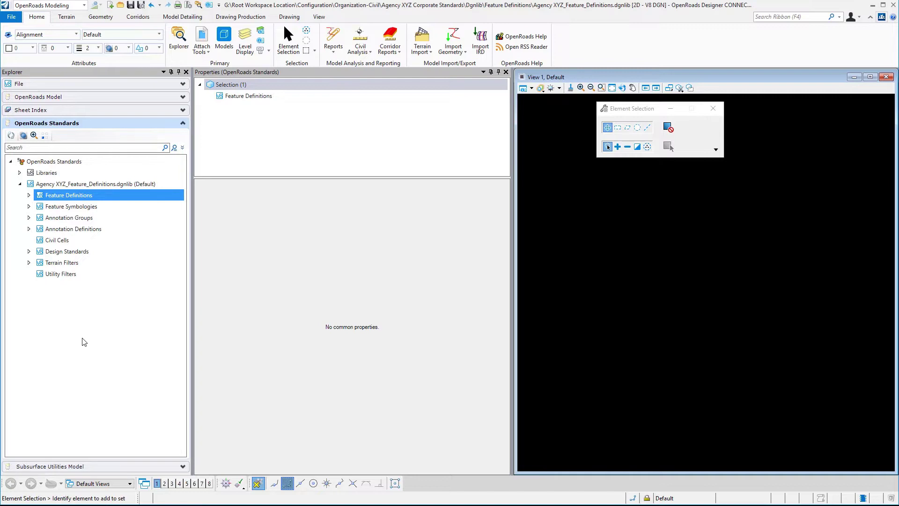
Export the feature symbologies of Agency XYZ_Feature_Definitions.dgnlib to the Feature Definitions folder as Symbologies_Export.xml.
{"action": "left_click", "coordinate": [66, 208]}
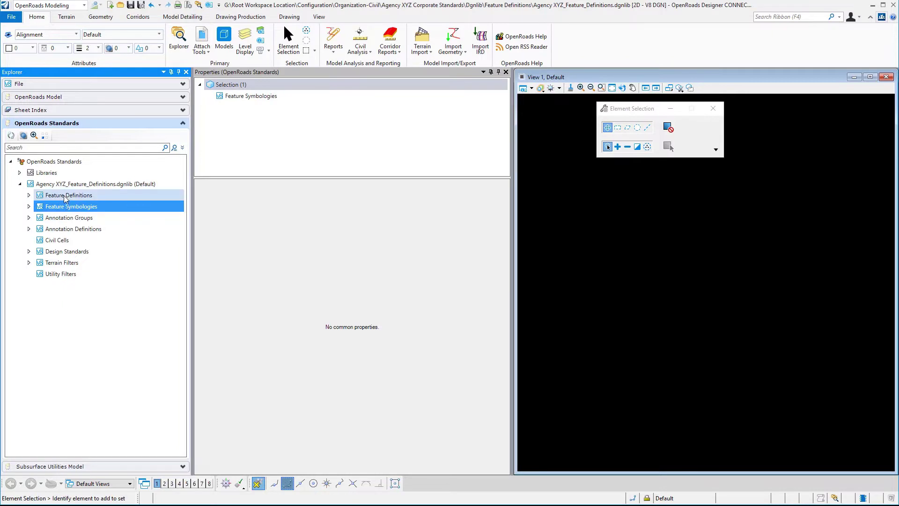
{"action": "right_click", "coordinate": [67, 209]}
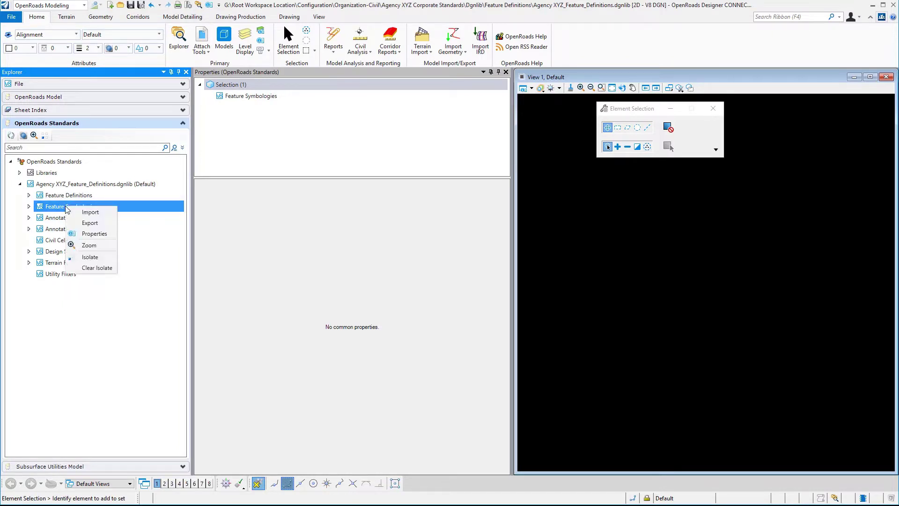
{"action": "left_click", "coordinate": [88, 226]}
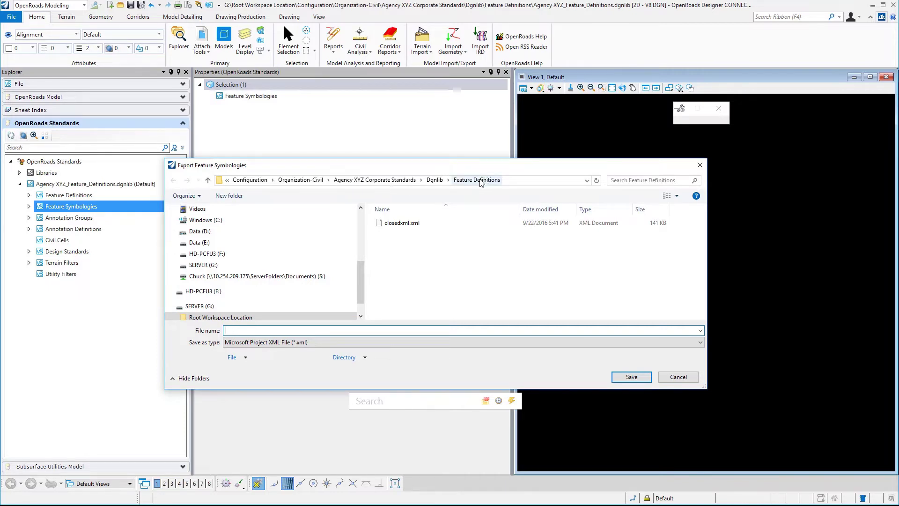
{"action": "type", "text": "Symbologies"}
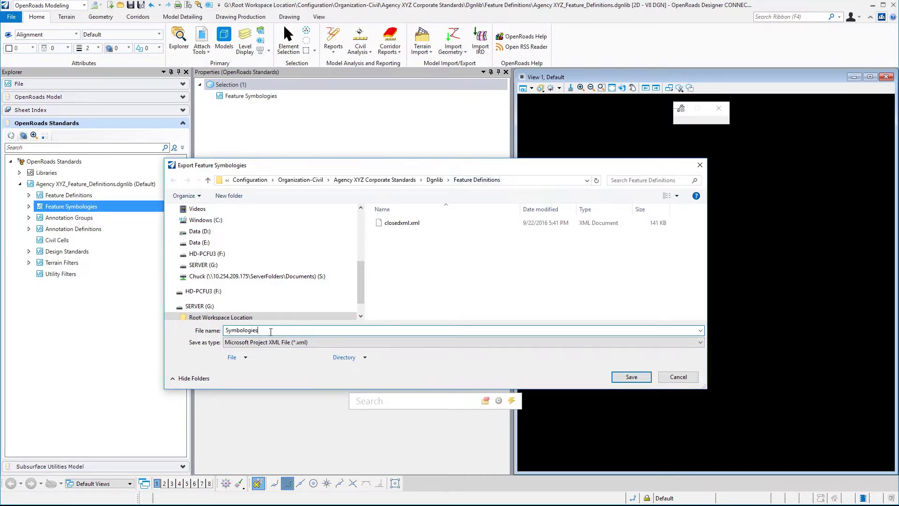
{"action": "type", "text": "_English"}
{"action": "key", "text": "Return"}
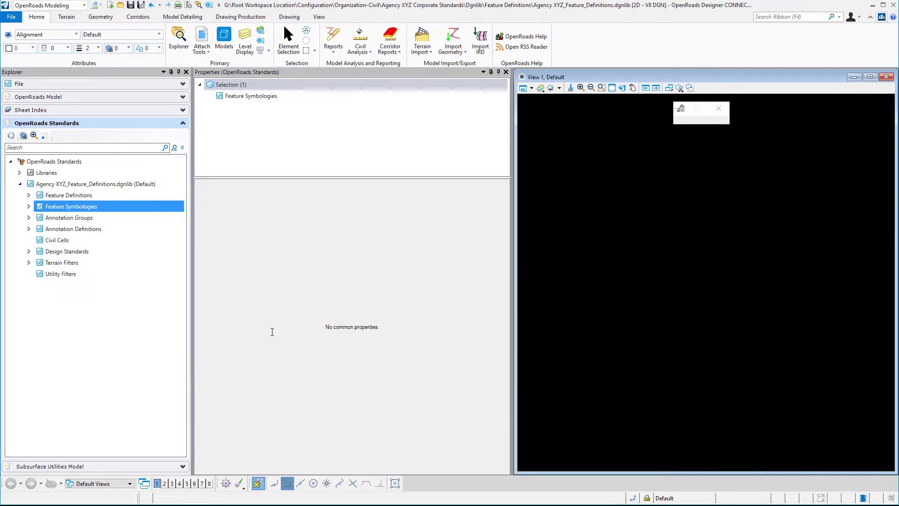
Export the agency library's feature definitions as Definitions_Export.xml, and select both exported XML files in File Explorer.
{"action": "right_click", "coordinate": [80, 195]}
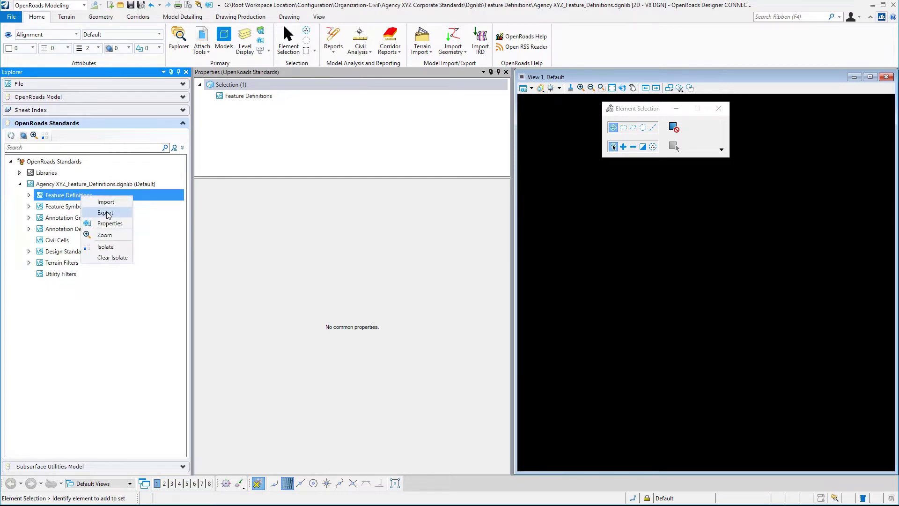
{"action": "left_click", "coordinate": [106, 212]}
{"action": "left_click", "coordinate": [625, 373]}
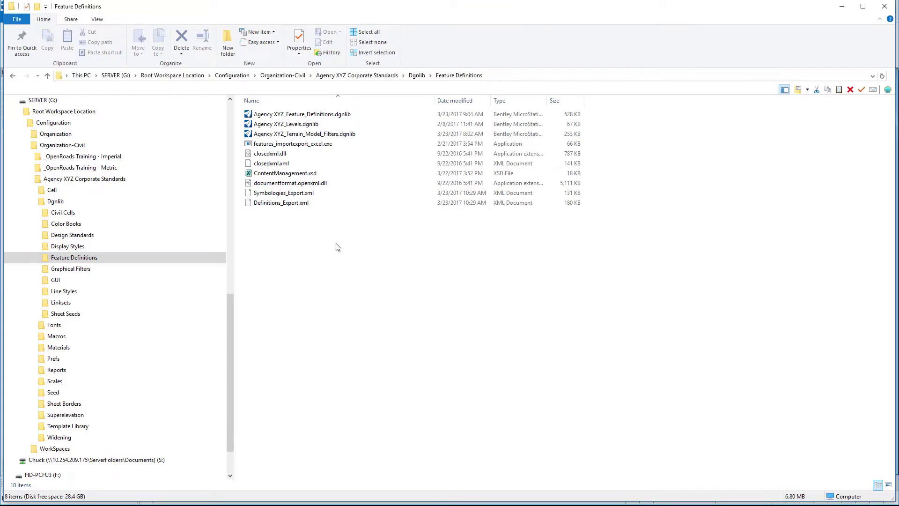
{"action": "left_click", "coordinate": [302, 202]}
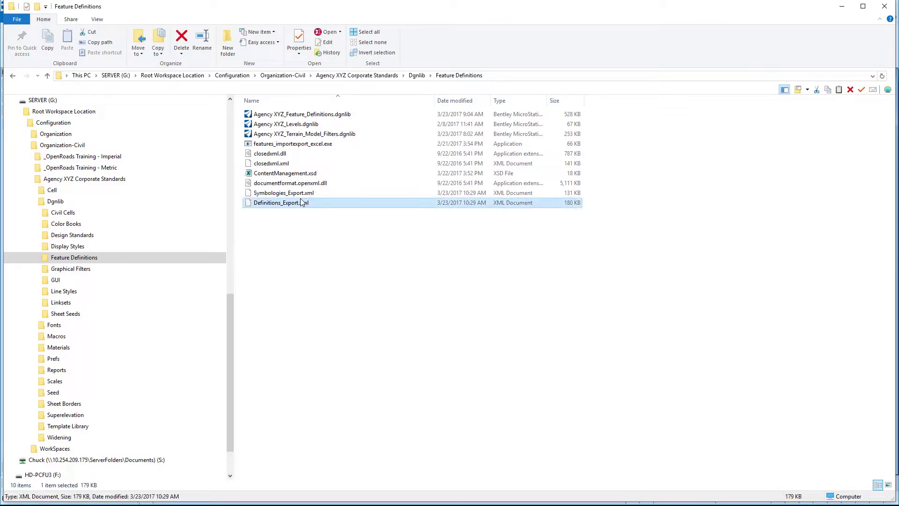
{"action": "left_click", "coordinate": [302, 192], "text": "shift"}
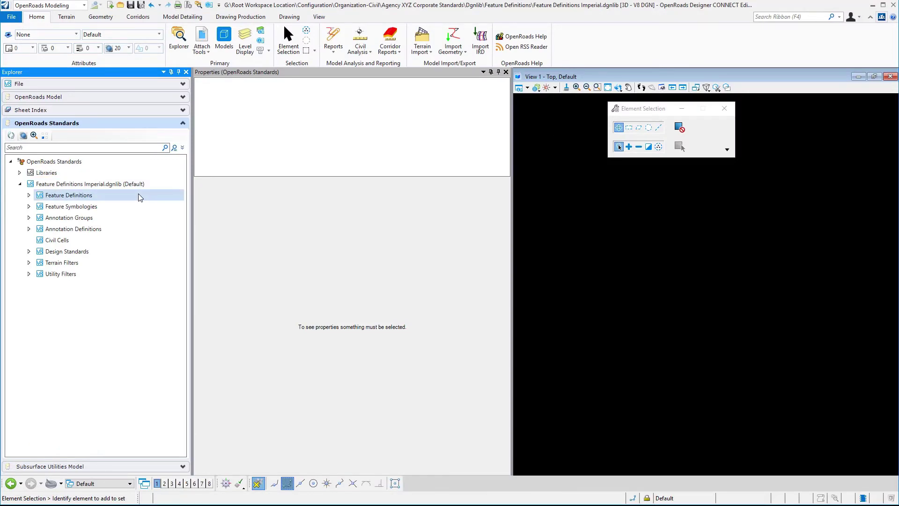
Export the feature symbologies of Feature Definitions Imperial.dgnlib as Symbologies_Export_Delivered.xml in the Feature Definitions folder.
{"action": "right_click", "coordinate": [93, 210]}
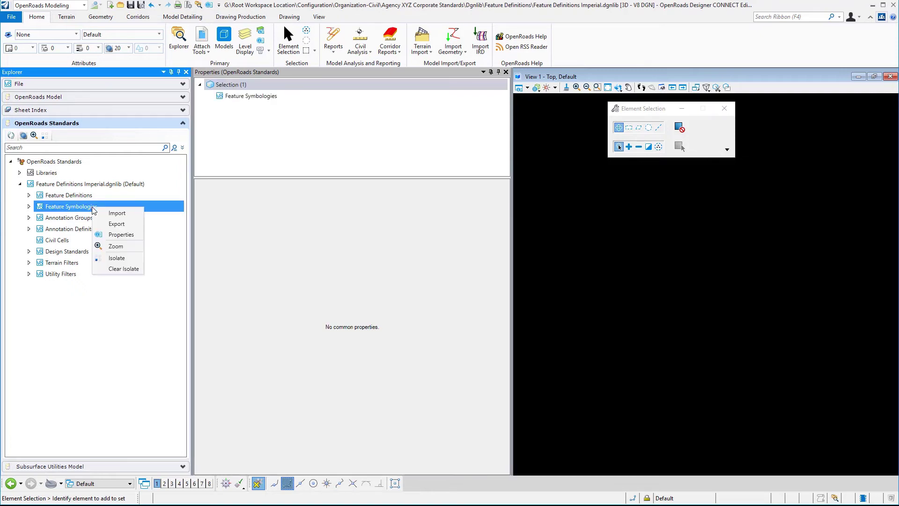
{"action": "left_click", "coordinate": [116, 224]}
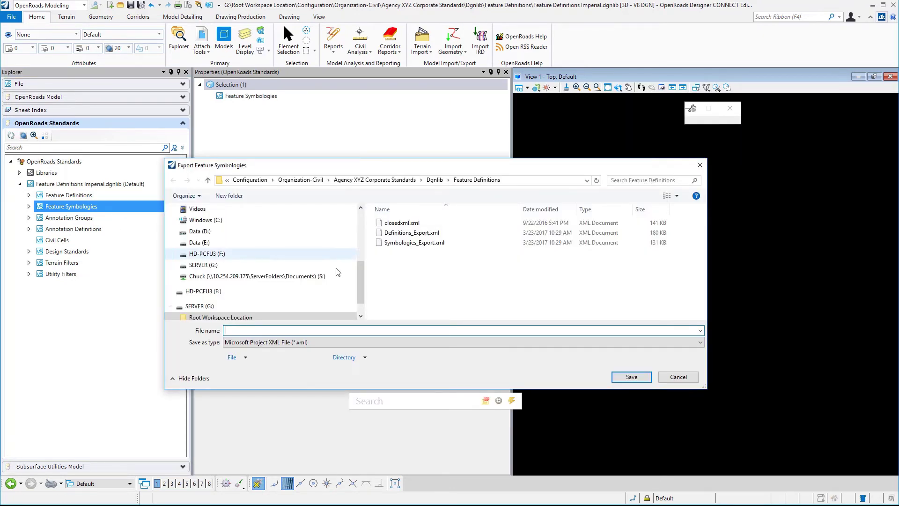
{"action": "left_click", "coordinate": [414, 242]}
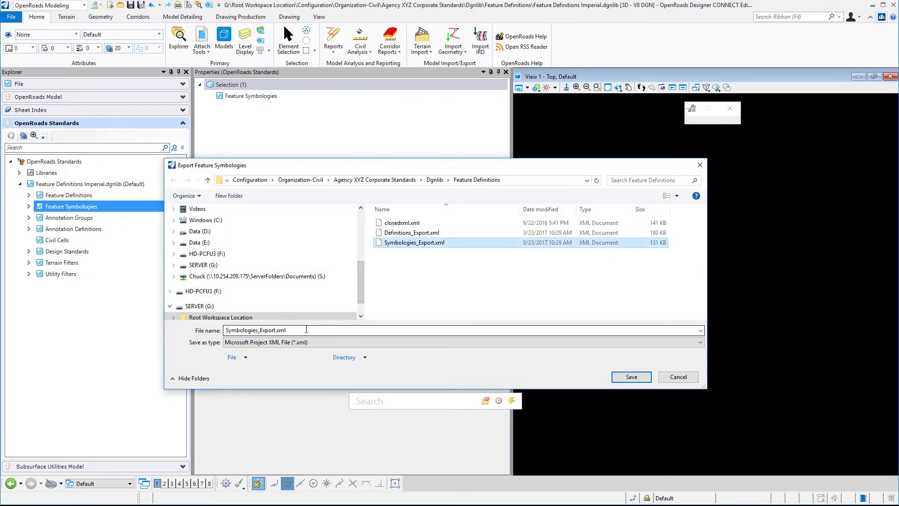
{"action": "left_click", "coordinate": [307, 329]}
{"action": "left_click", "coordinate": [306, 329]}
{"action": "key", "text": "Left"}
{"action": "key", "text": "Left"}
{"action": "key", "text": "Left"}
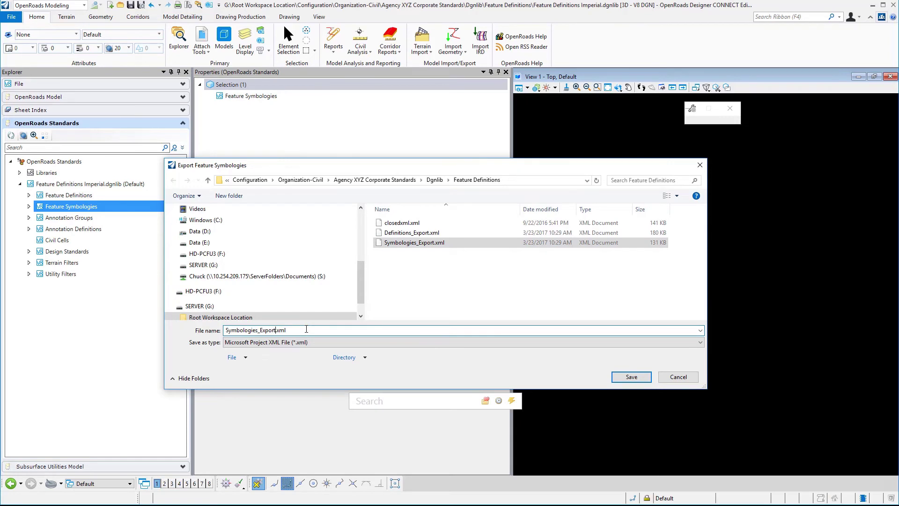
{"action": "type", "text": "_Delive"}
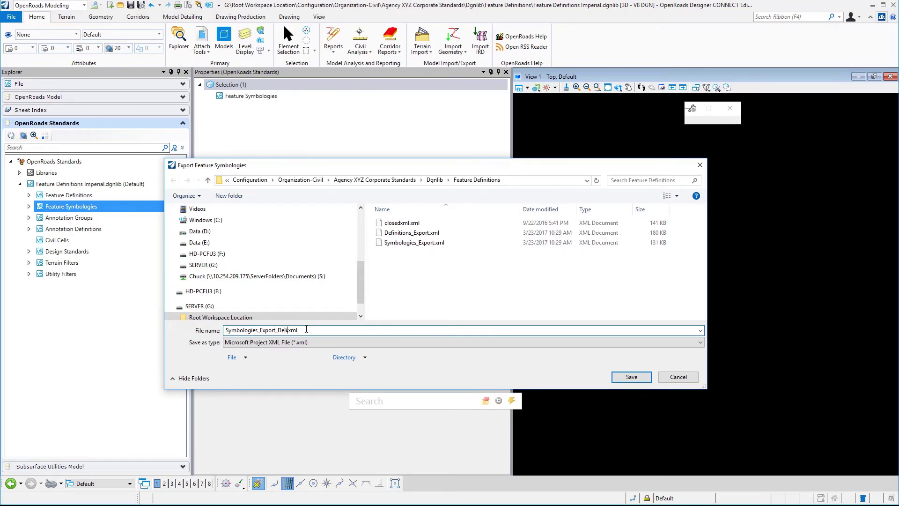
{"action": "type", "text": "red"}
{"action": "left_click", "coordinate": [629, 378]}
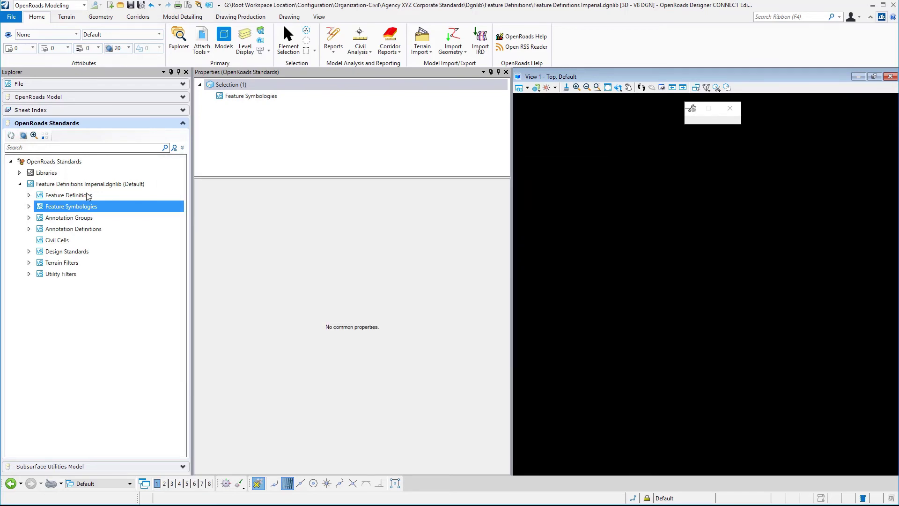
Export the feature definitions of Feature Definitions Imperial.dgnlib as Definitions_Export_Delivered.xml in the same folder.
{"action": "right_click", "coordinate": [88, 196]}
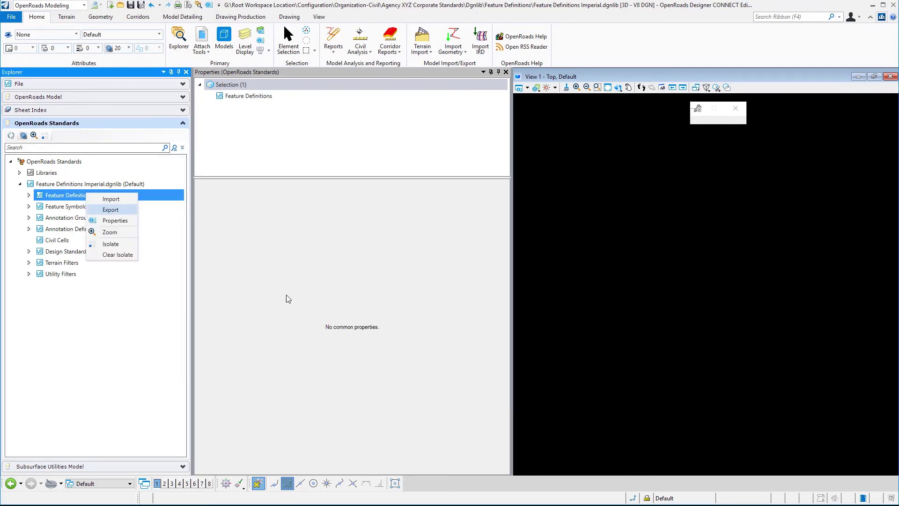
{"action": "left_click", "coordinate": [109, 207]}
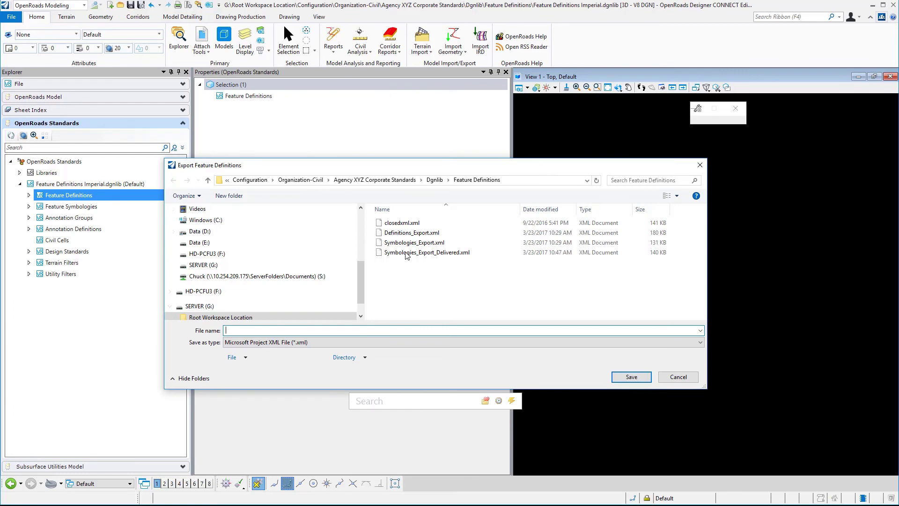
{"action": "left_click", "coordinate": [403, 233]}
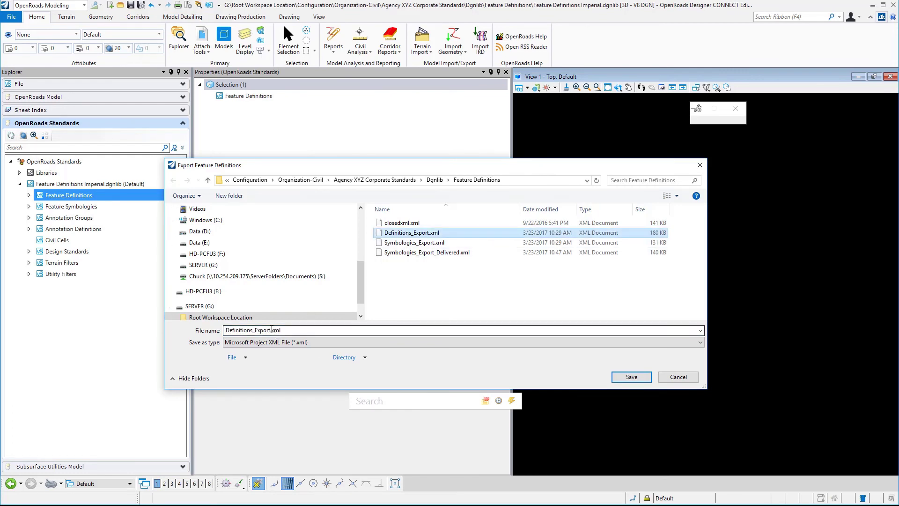
{"action": "key", "text": "Tab"}
{"action": "key", "text": "Right"}
{"action": "key", "text": "Left"}
{"action": "key", "text": "Left"}
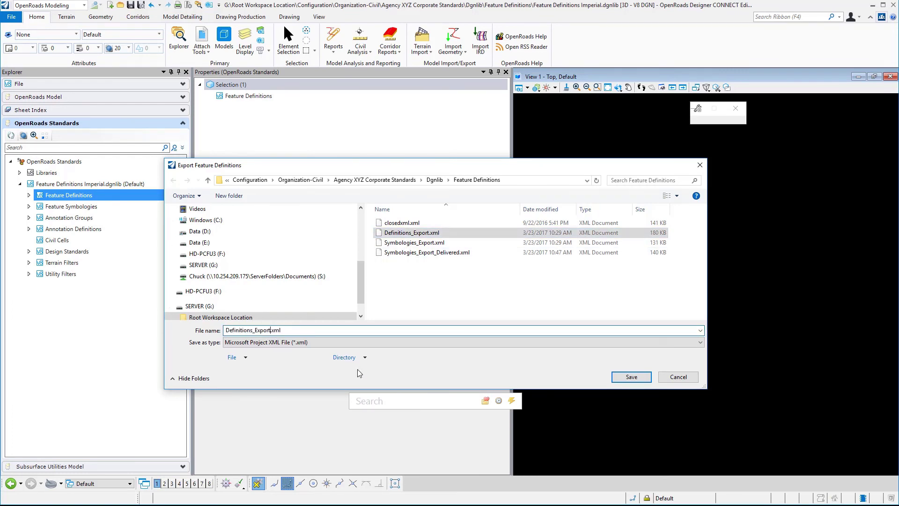
{"action": "type", "text": "_Deli"}
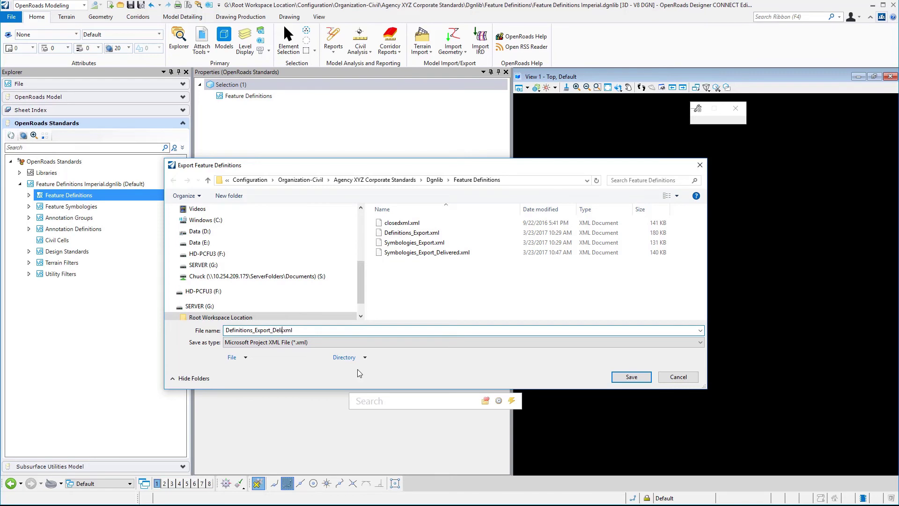
{"action": "type", "text": "vered"}
{"action": "left_click", "coordinate": [631, 377]}
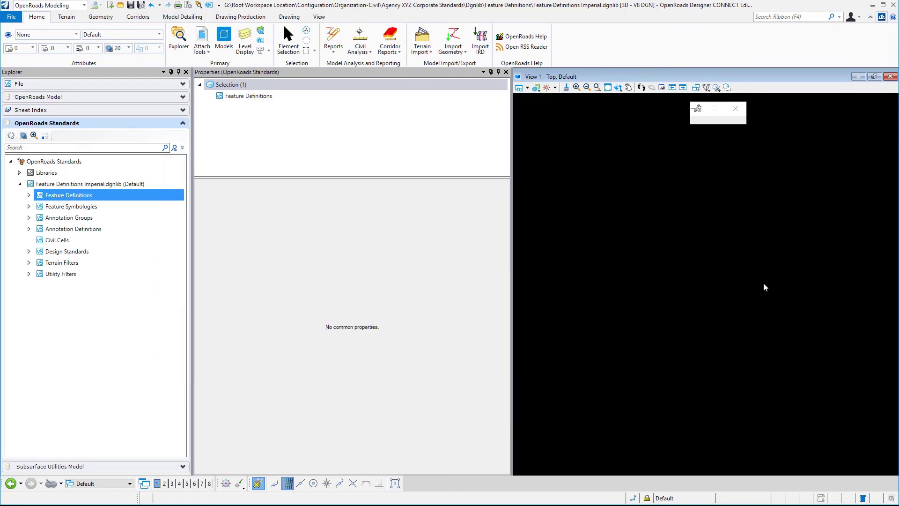